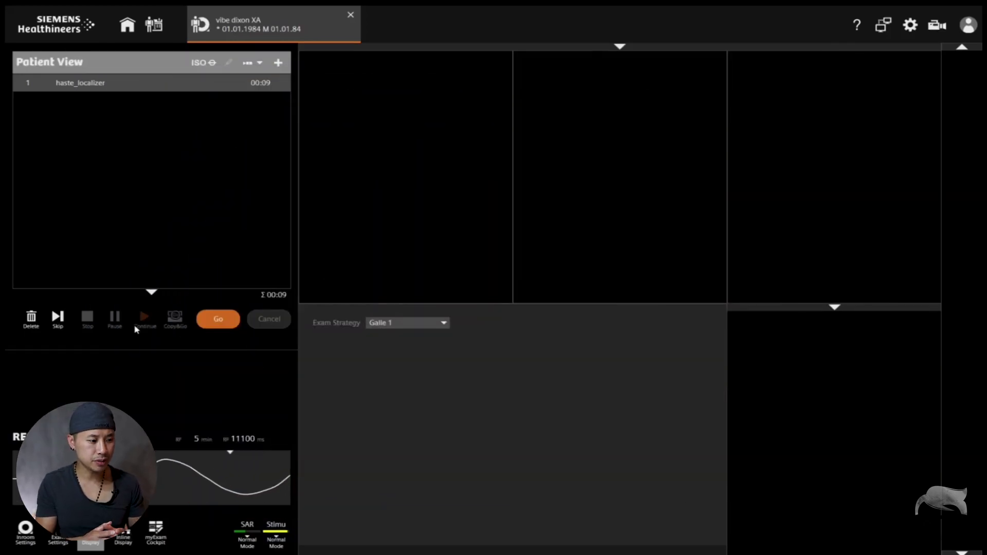
Step: Start the haste_localizer scan and list the abdomen library's 3D sequences in Add Program / Steps
click(220, 319)
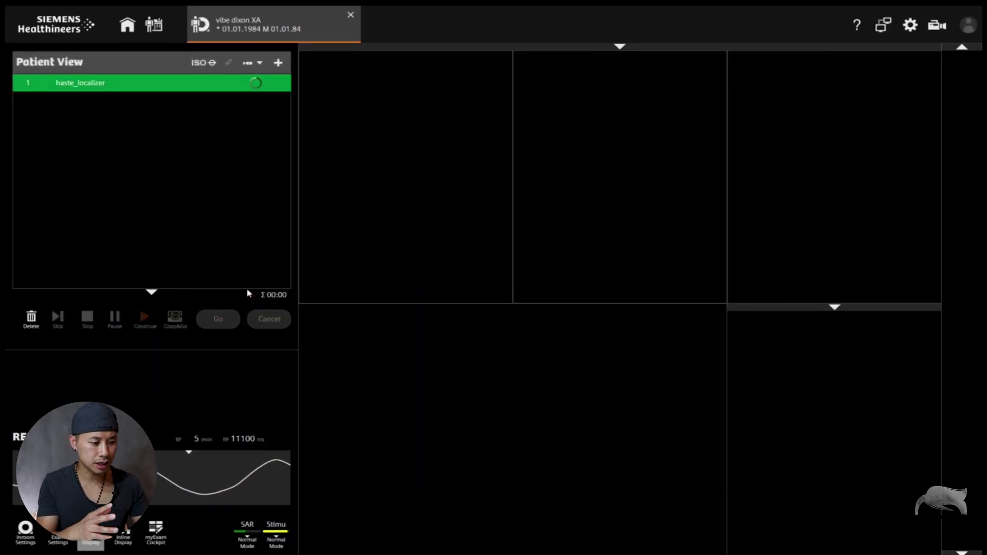
click(278, 62)
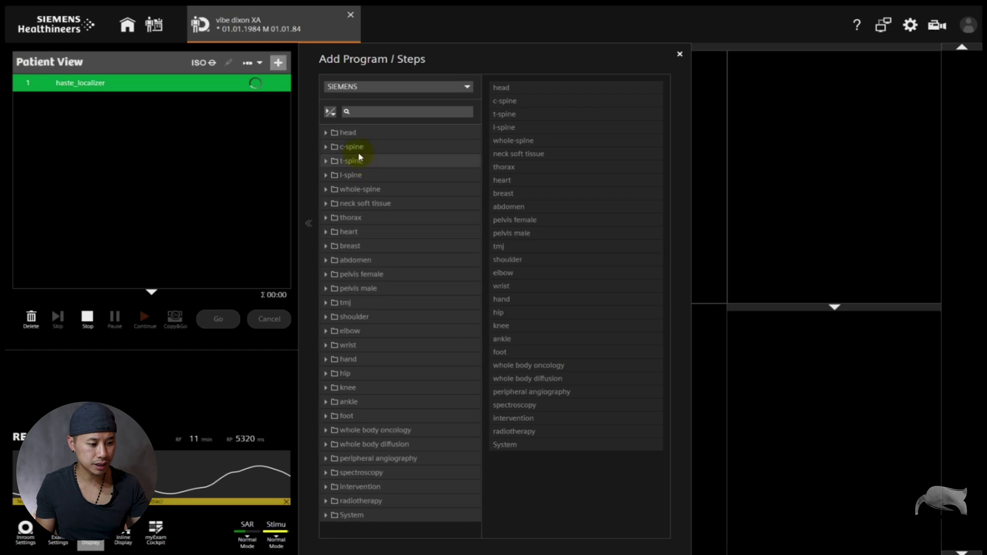
click(326, 263)
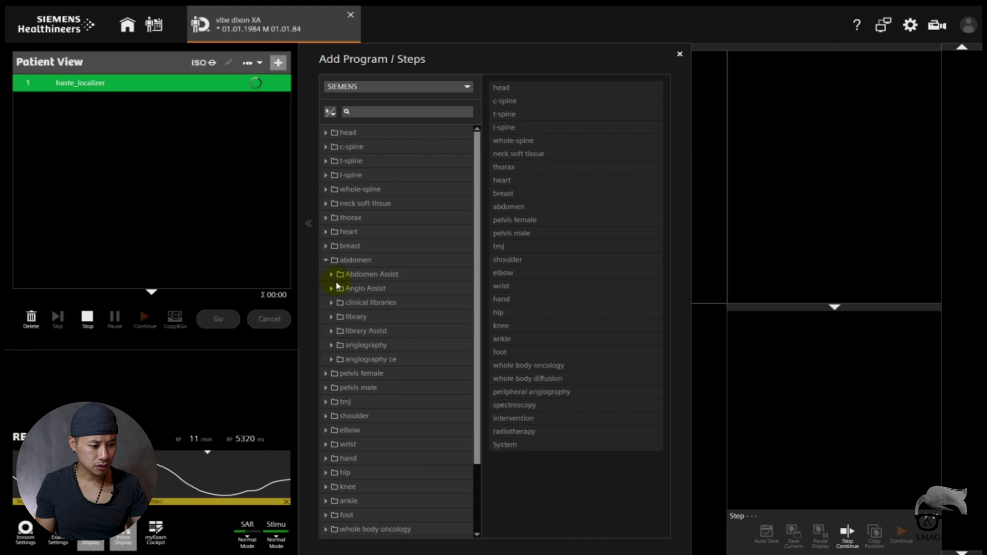
click(331, 317)
click(355, 373)
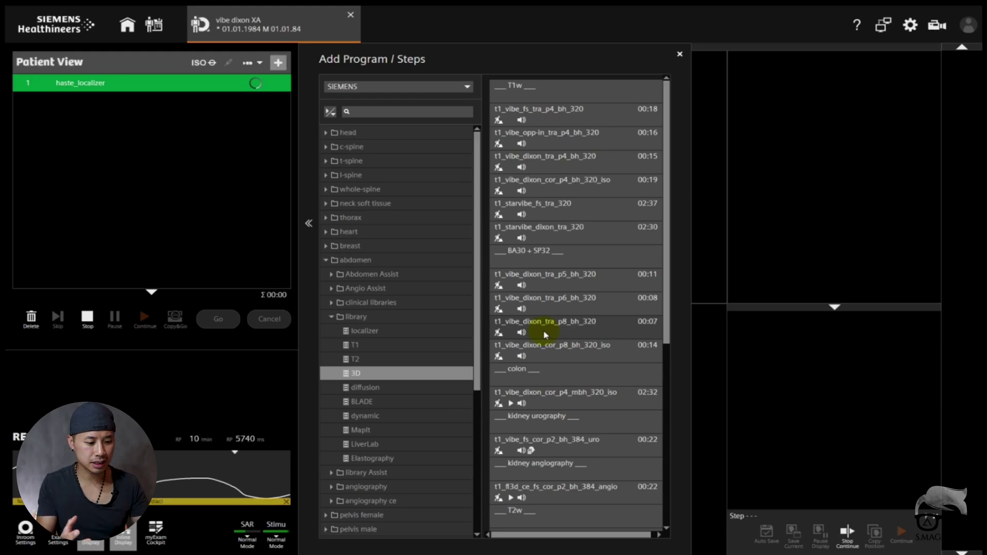
scroll(552, 361, down, 3)
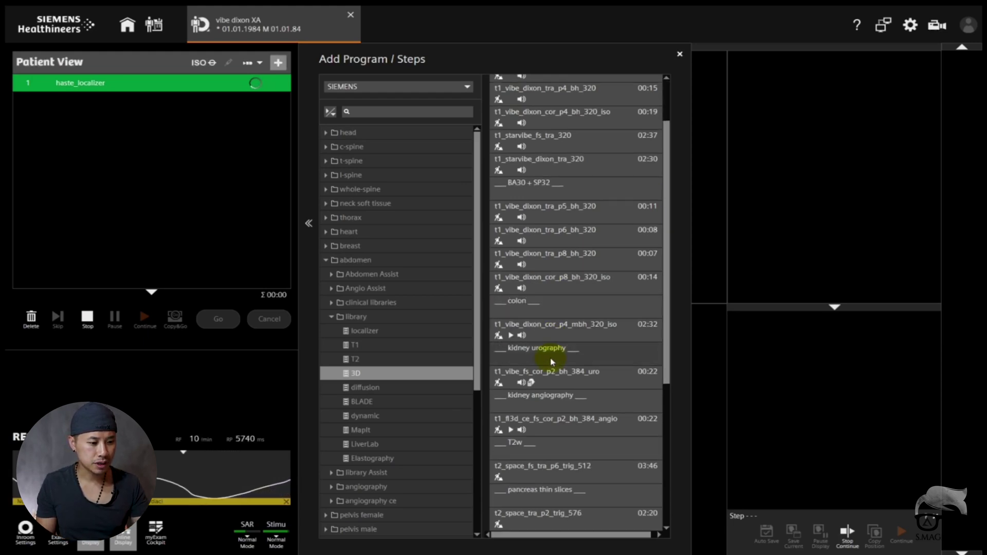
scroll(540, 354, up, 3)
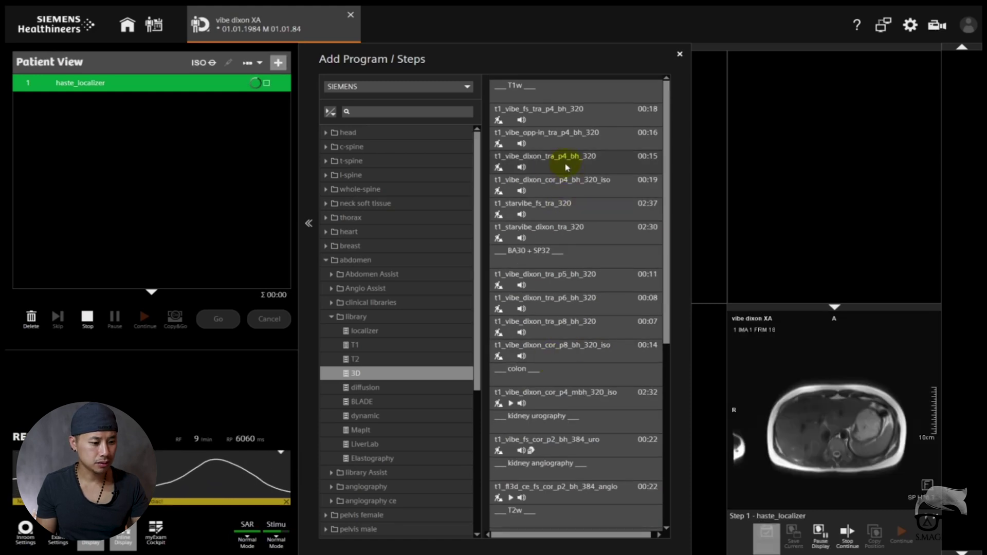
Step: Add t1_vibe_dixon_tra_p4_bh_320 to the queue as step 2, dismissing the voice output warning
drag(567, 167, 132, 168)
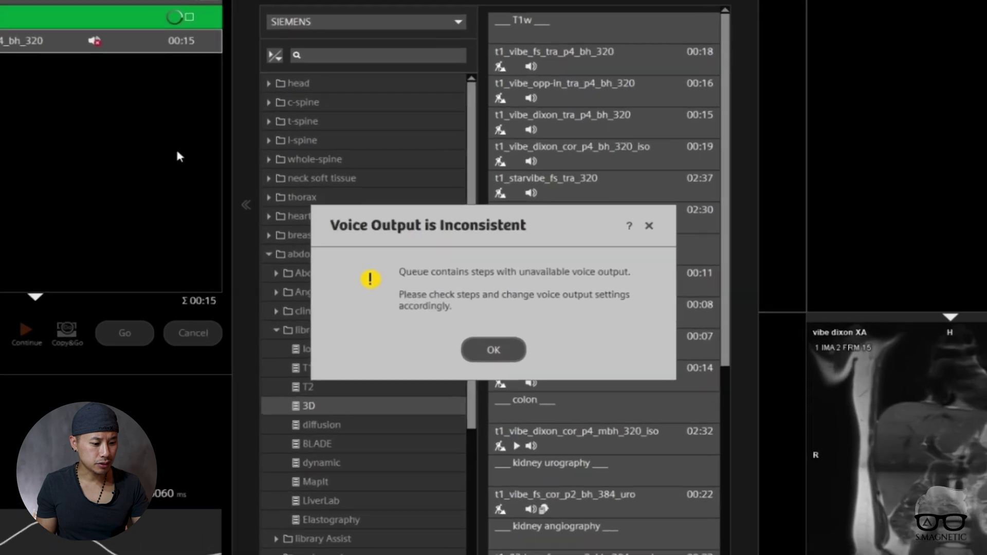
click(336, 313)
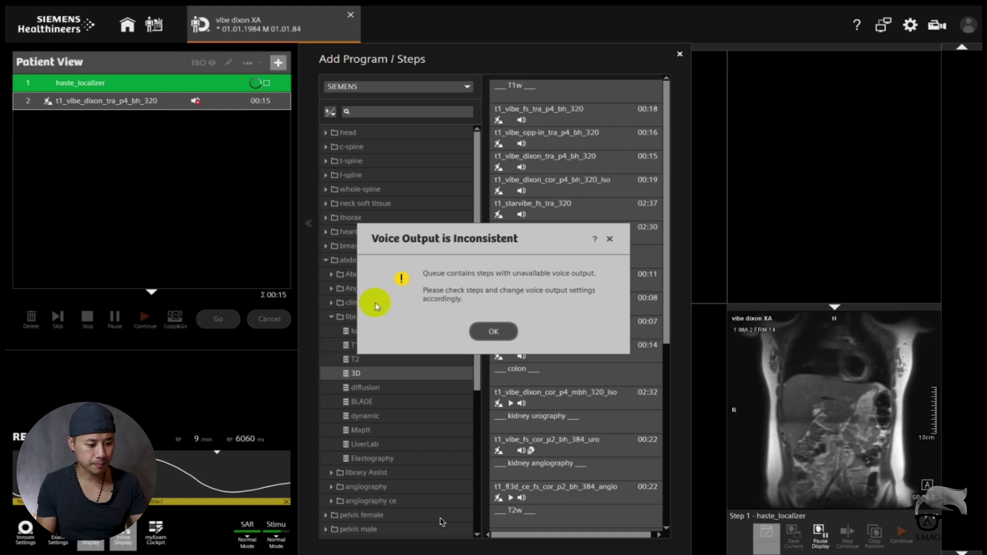
click(493, 331)
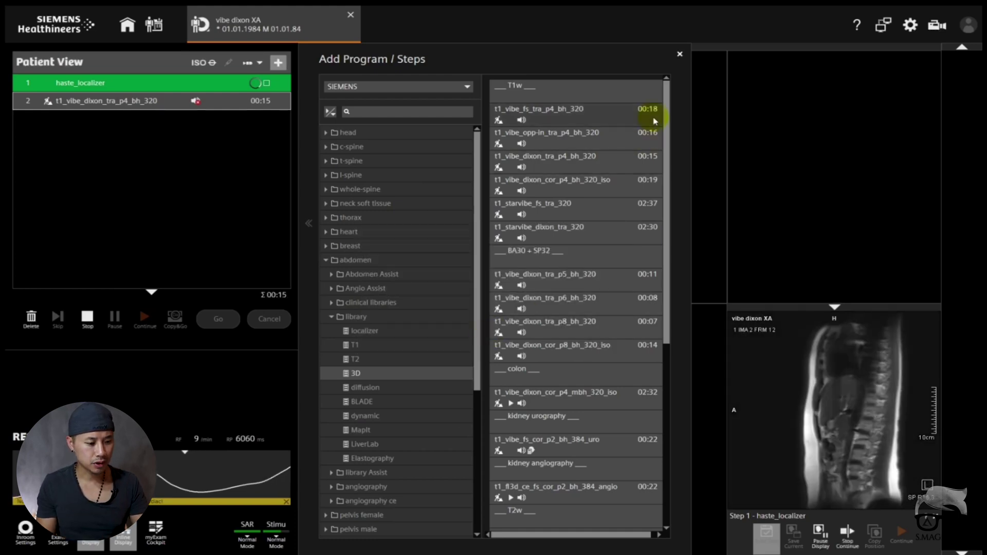
click(679, 54)
Step: In step 2's properties, set Voice commands to Manual with a 0 s pause
right_click(213, 105)
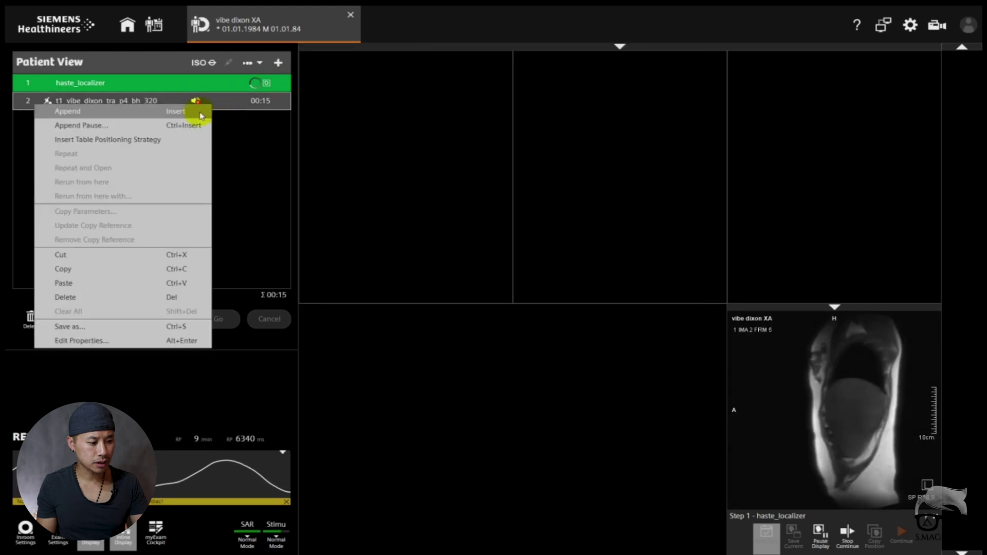
click(124, 342)
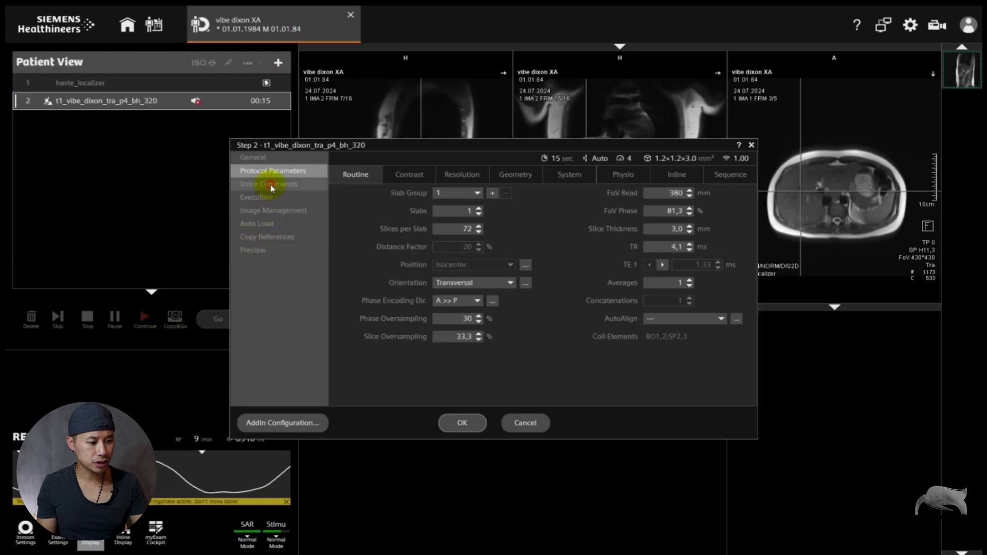
click(272, 186)
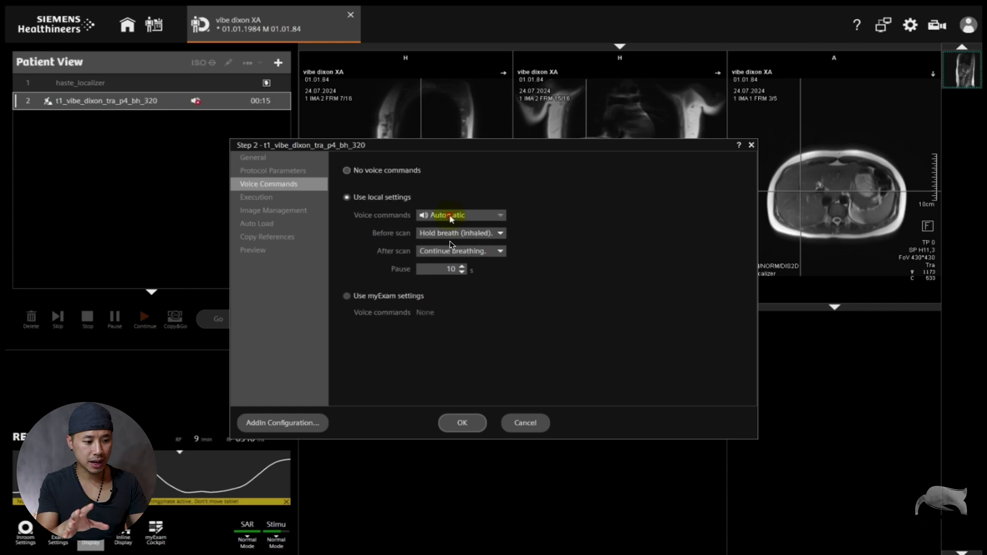
click(451, 219)
click(434, 228)
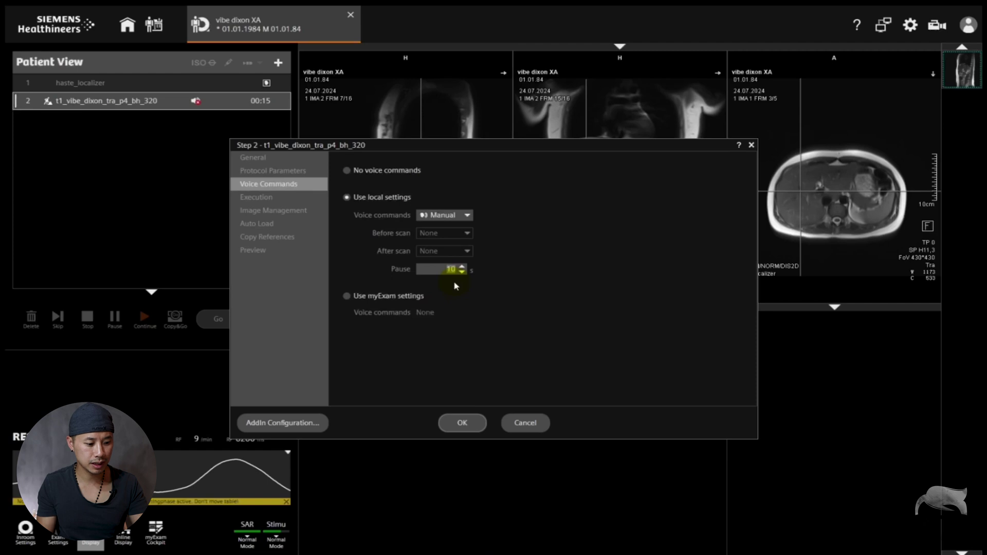
text(0)
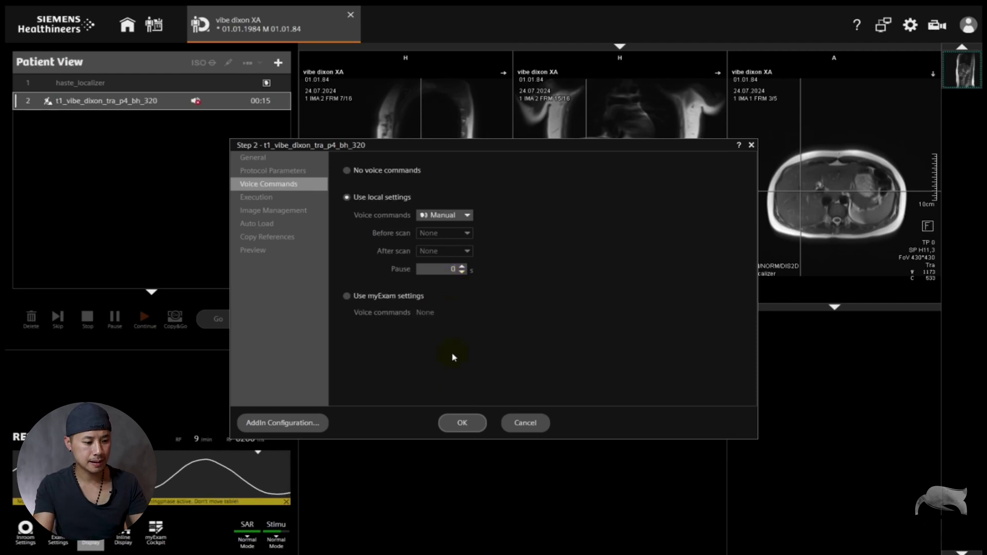
click(450, 424)
click(153, 102)
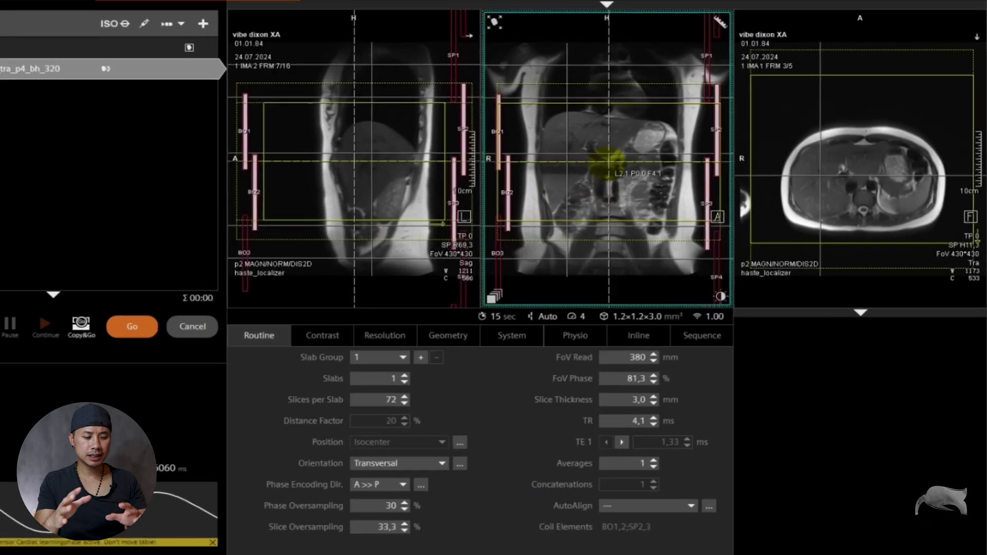
Step: Centre the slab over the liver and lower Slices per Slab from 72 to 66
click(607, 159)
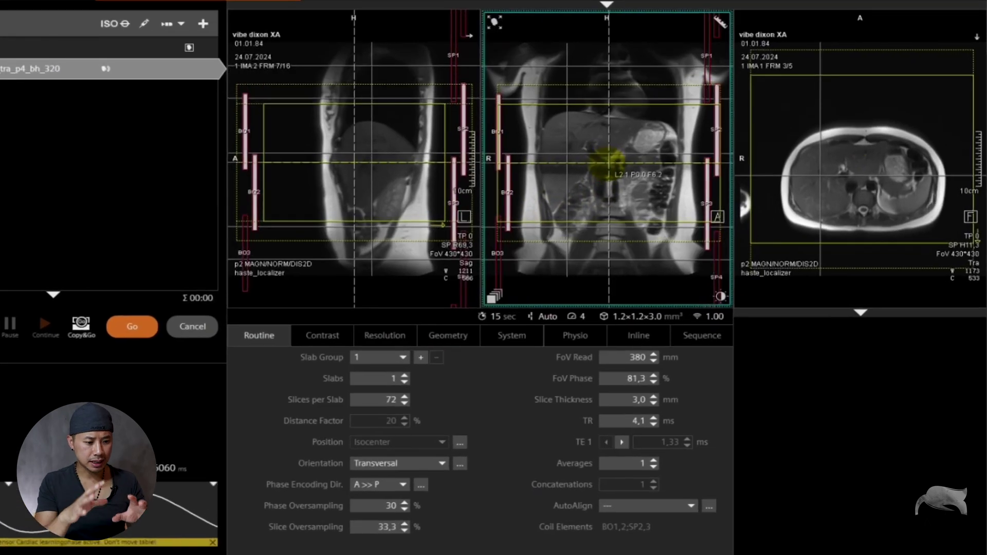
click(863, 159)
drag(863, 158, 863, 176)
click(599, 180)
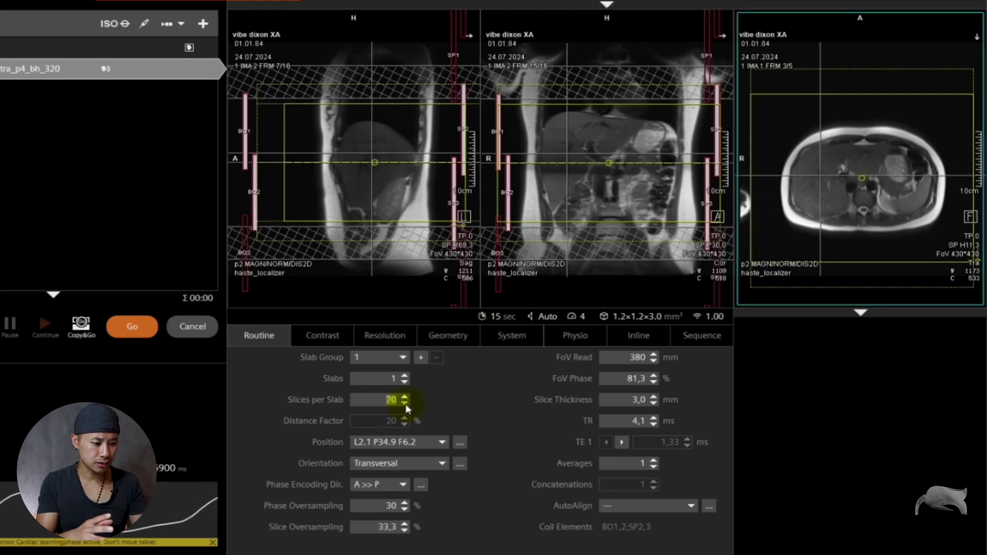
click(406, 405)
click(406, 405)
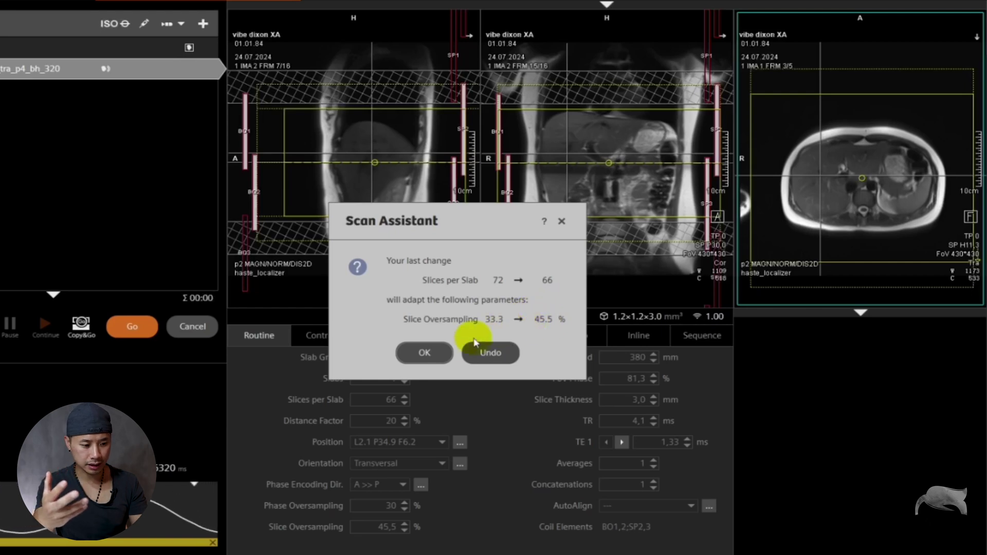
Step: Accept the Scan Assistant's proposed Slice Oversampling of 45.5%, keeping the scan at 15 sec
drag(456, 233, 557, 378)
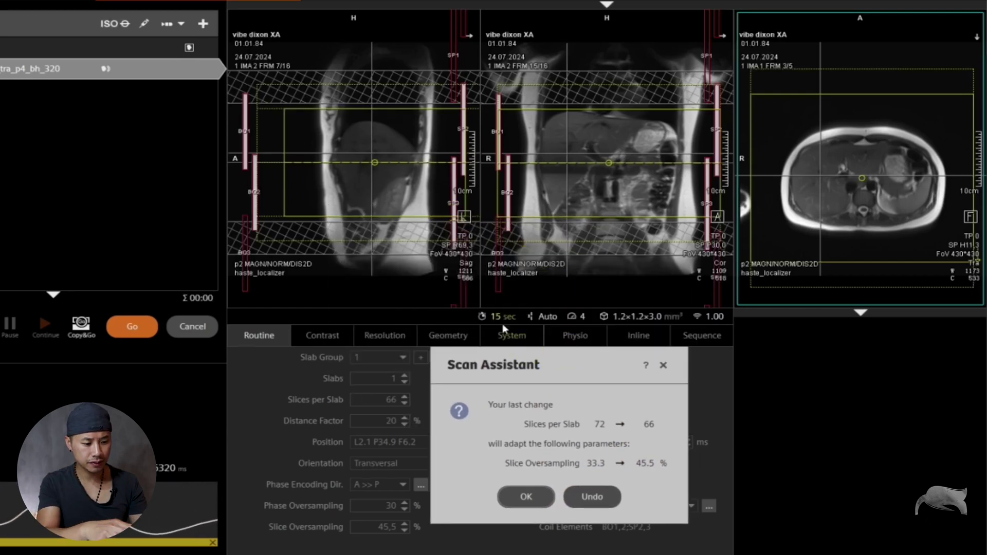
click(516, 496)
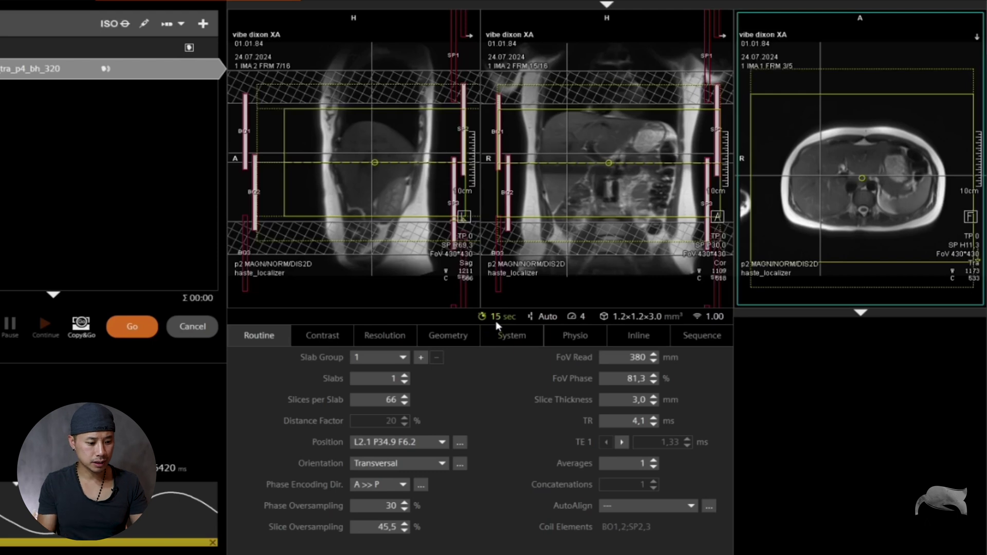
Step: Under Resolution > Acceleration, keep CAIPIRINHA acceleration and set CAIPIRINHA Mode to Free
click(372, 334)
click(324, 354)
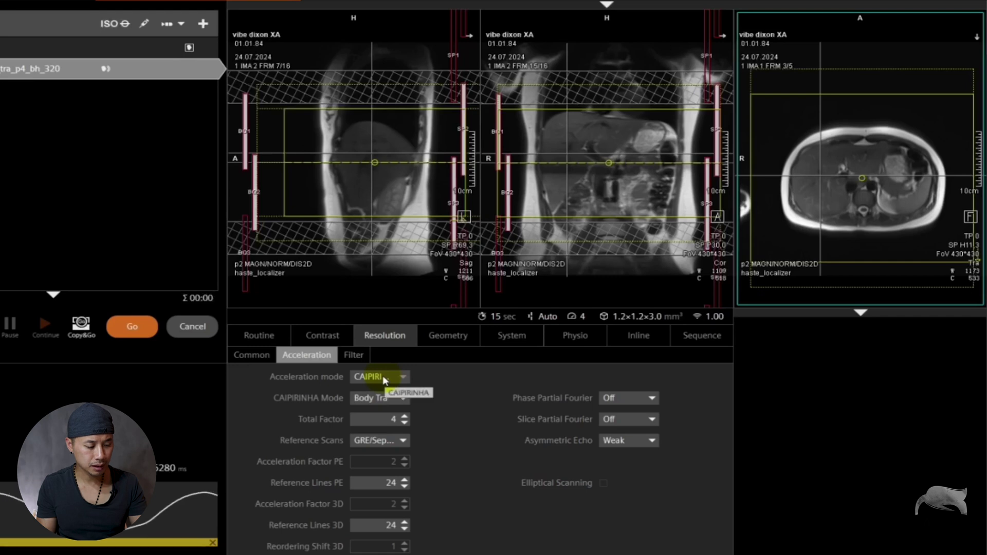
click(392, 379)
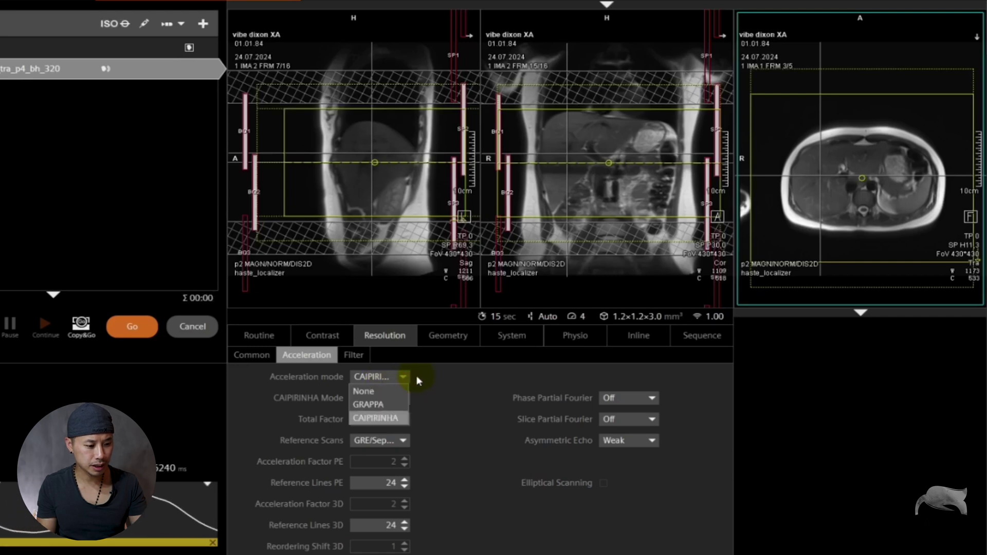
click(417, 375)
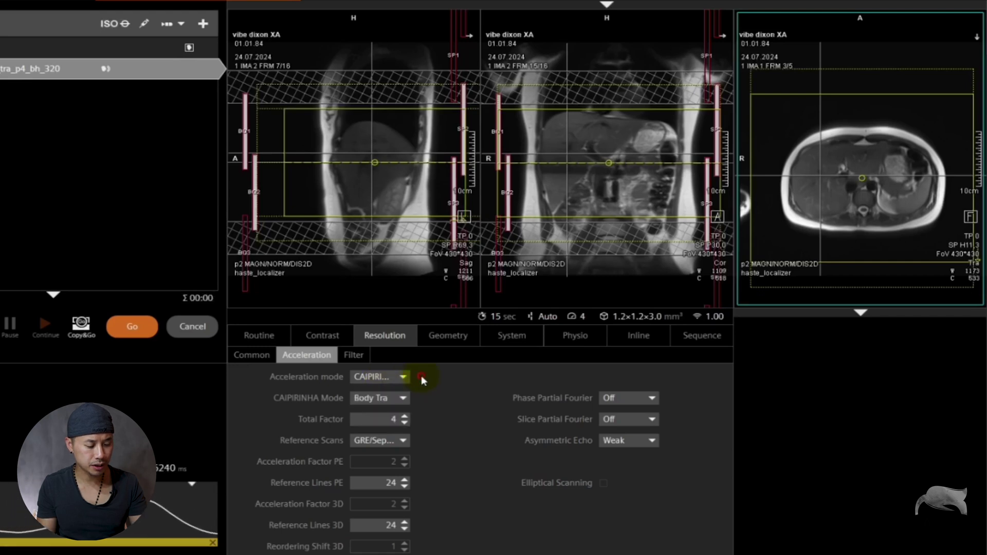
click(402, 398)
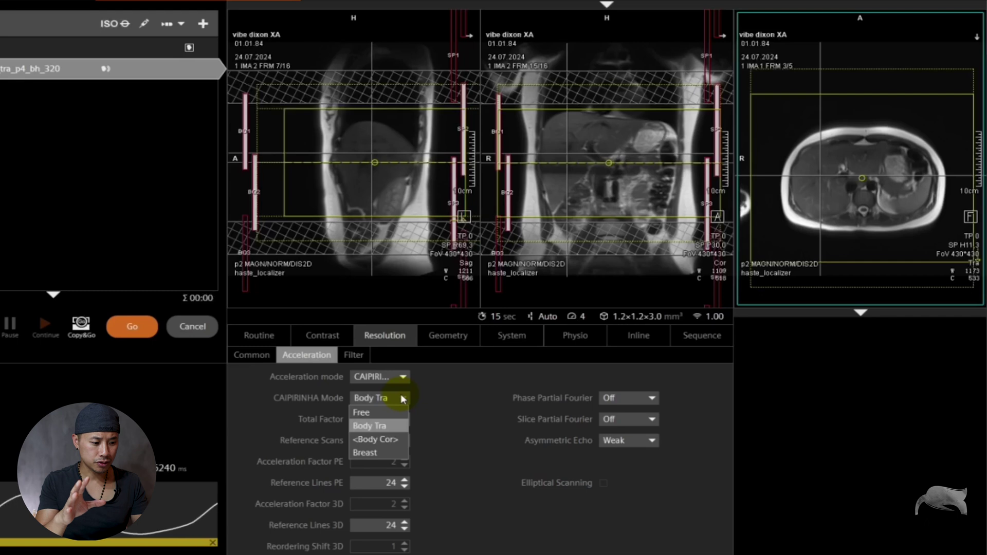
click(379, 442)
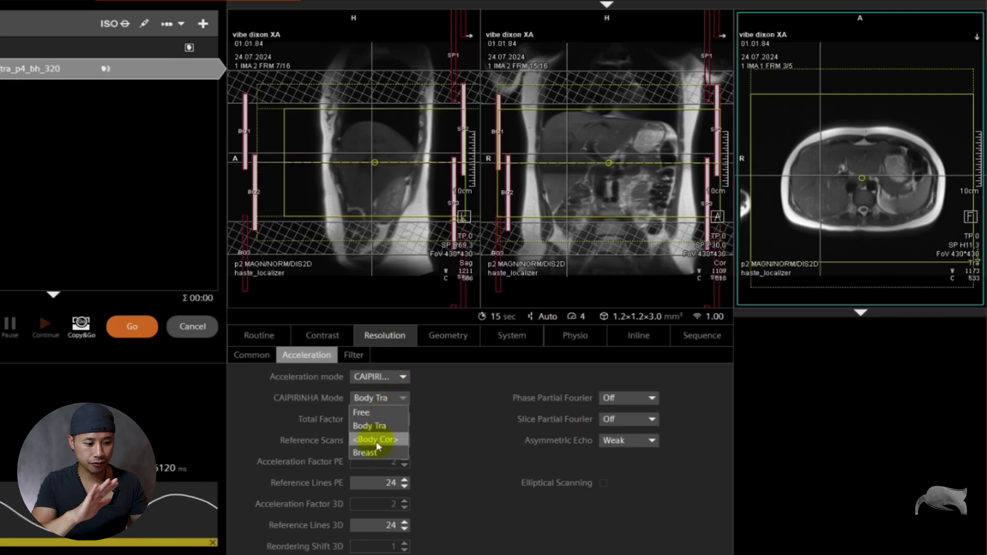
click(370, 415)
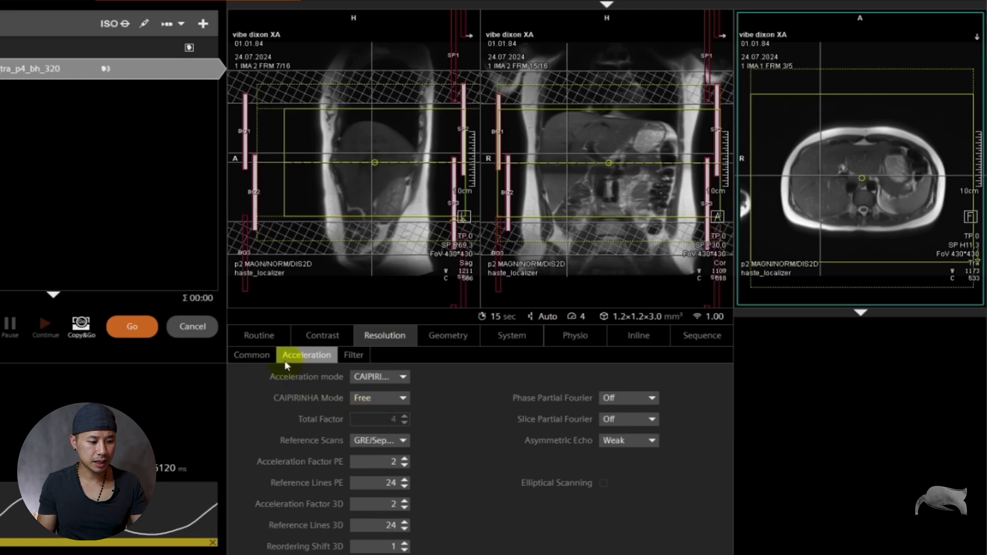
Step: On the Routine tab, step Slice Oversampling down from 45.5% through 33.3% to 21.2%
click(265, 335)
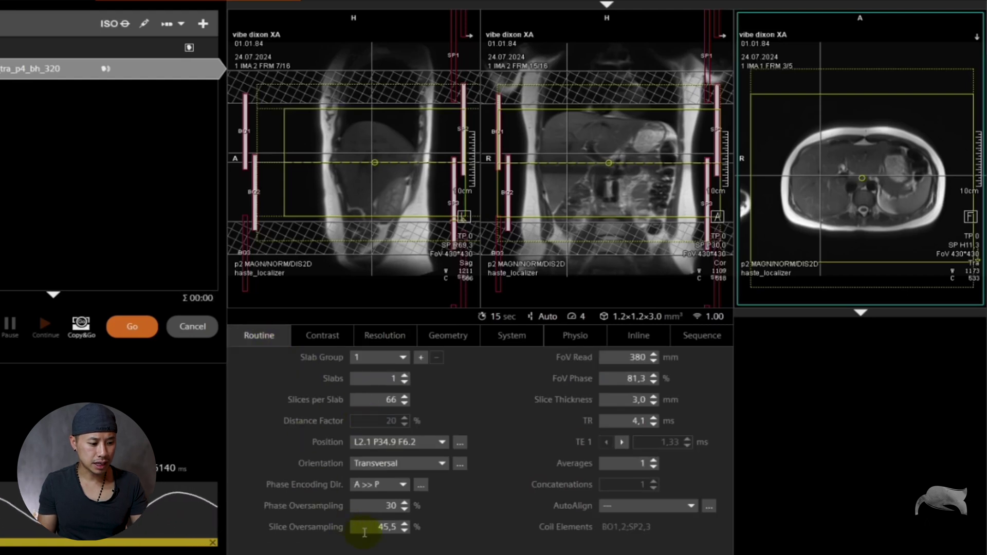
click(405, 531)
click(405, 531)
click(405, 532)
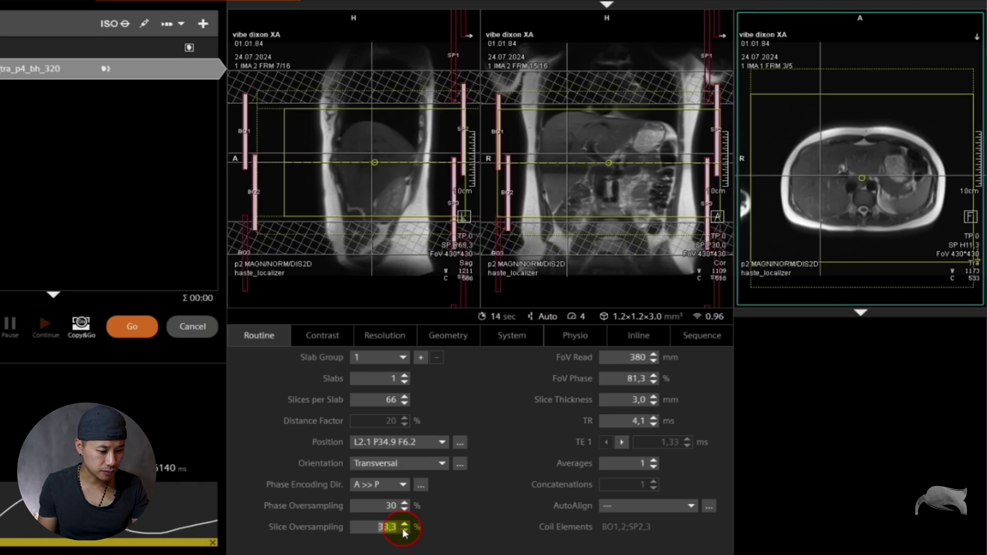
click(405, 531)
click(404, 531)
click(404, 530)
click(404, 531)
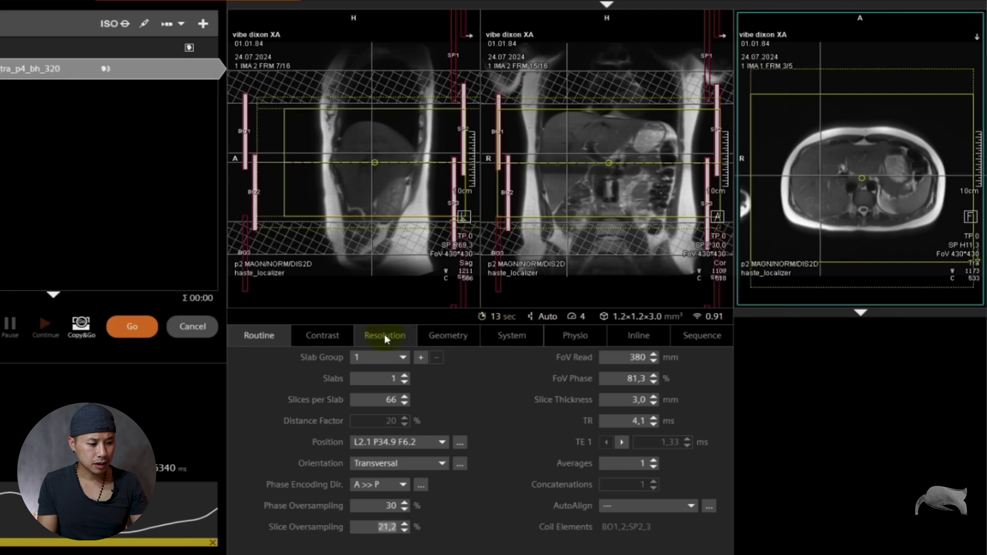
Step: Set CAIPIRINHA Mode to Body Tra, accept Slice Oversampling returning to 45.5%, then verify it on Routine
click(367, 341)
click(365, 398)
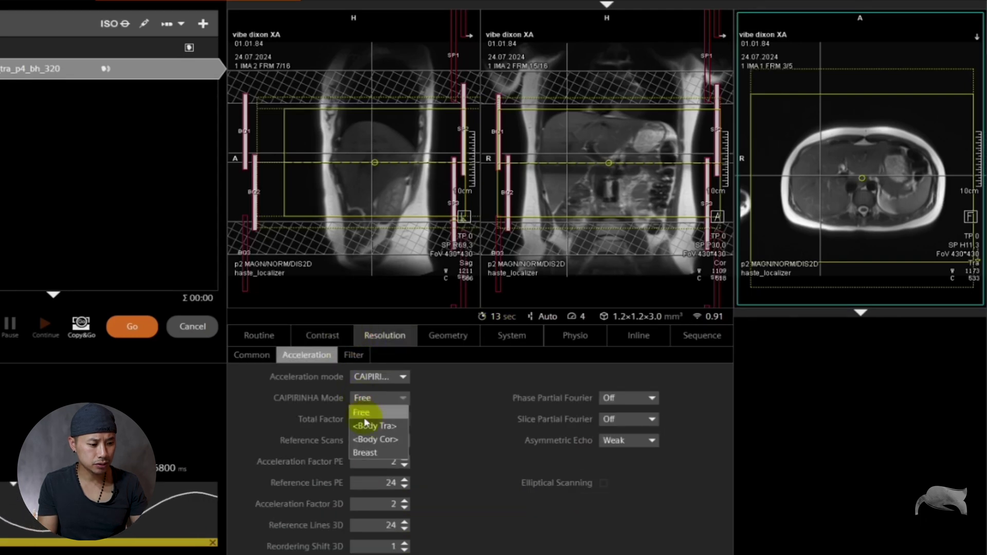
click(366, 426)
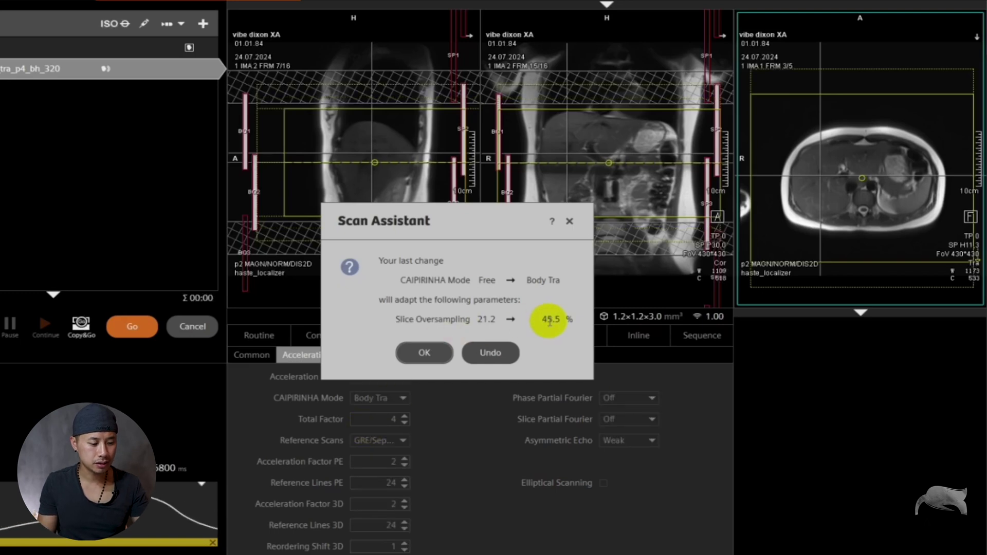
click(427, 353)
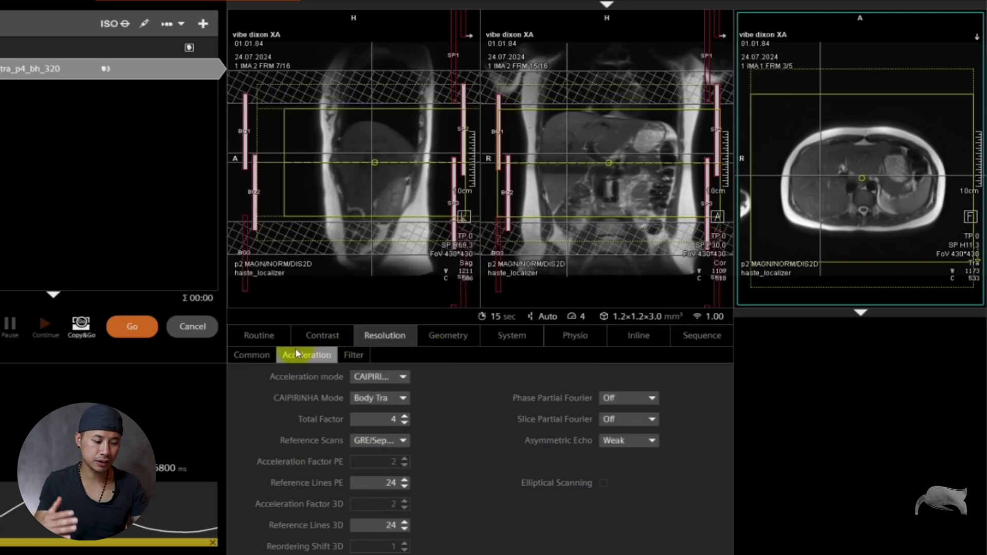
click(258, 335)
click(372, 533)
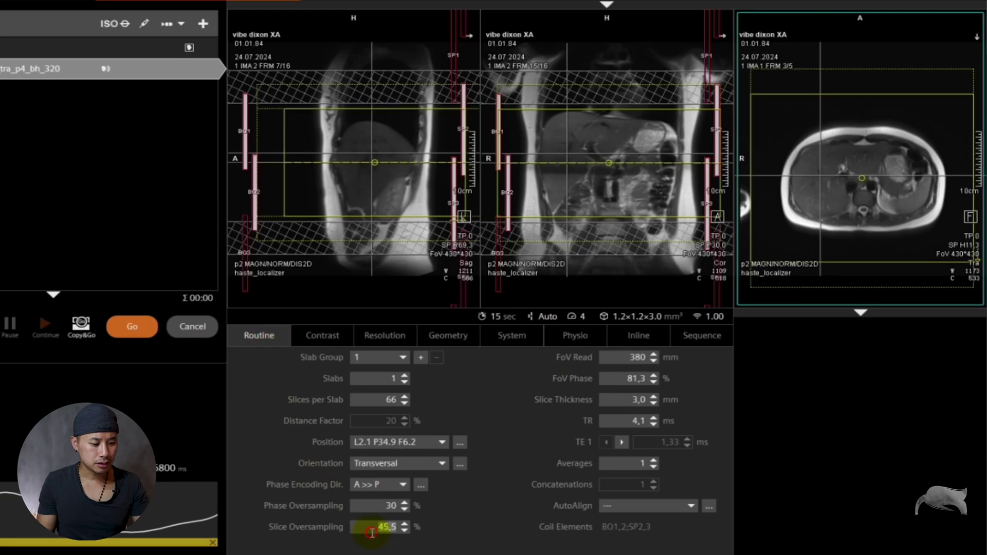